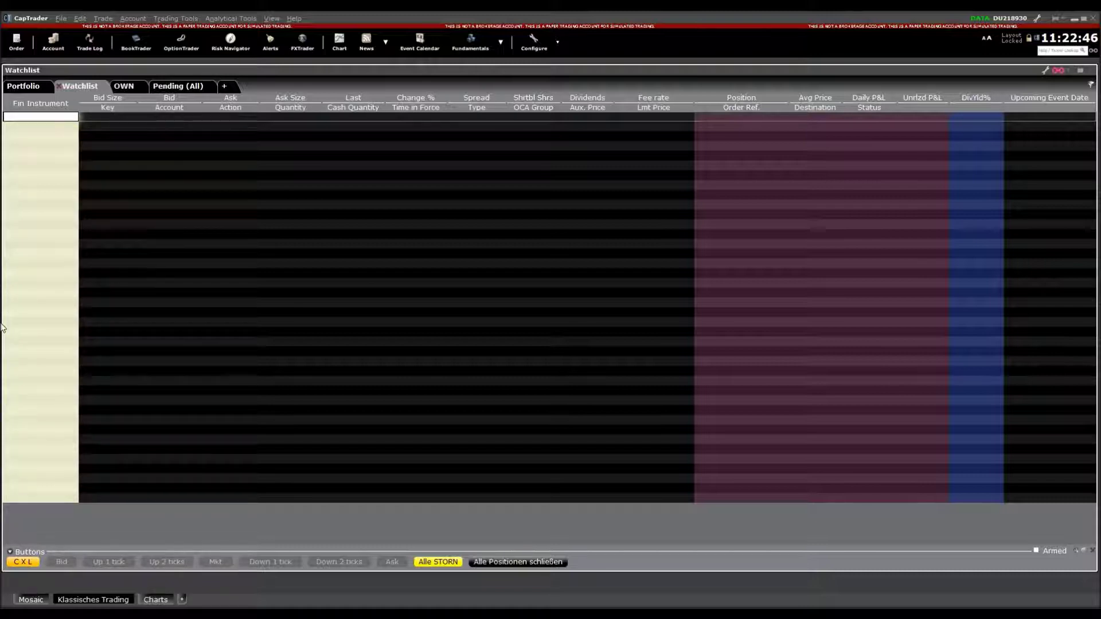
# - Open the Account window from the toolbar's Account button
pyautogui.click(53, 45)
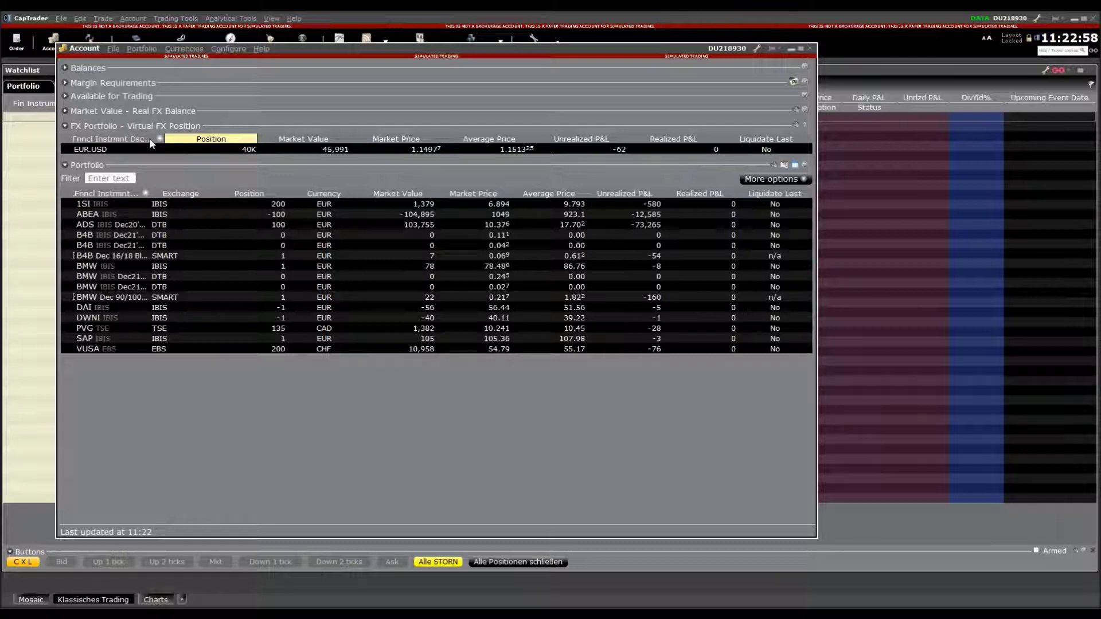
# - Expand the Market Value - Real FX Balance, Available for Trading and Balances sections
pyautogui.click(74, 114)
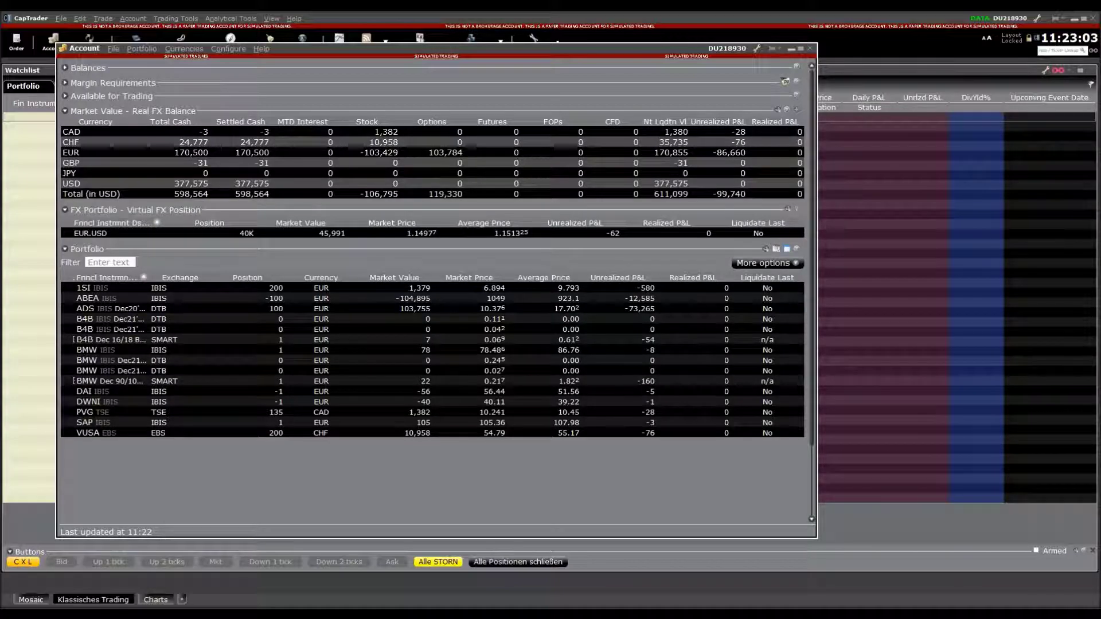
pyautogui.click(88, 94)
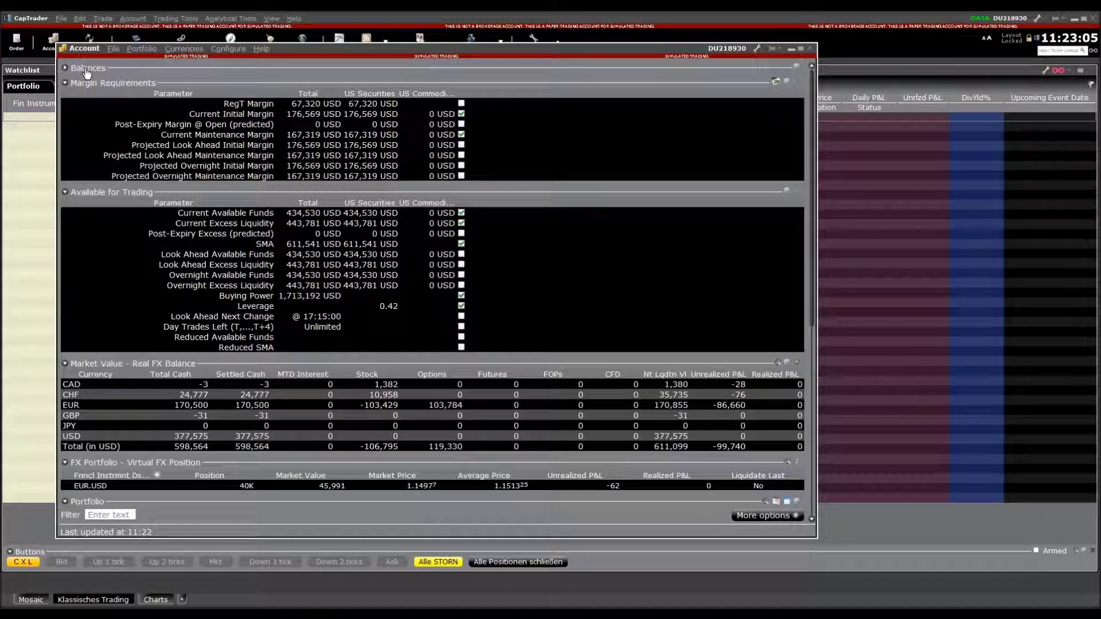
pyautogui.click(86, 70)
pyautogui.scroll(-3, 104, 124)
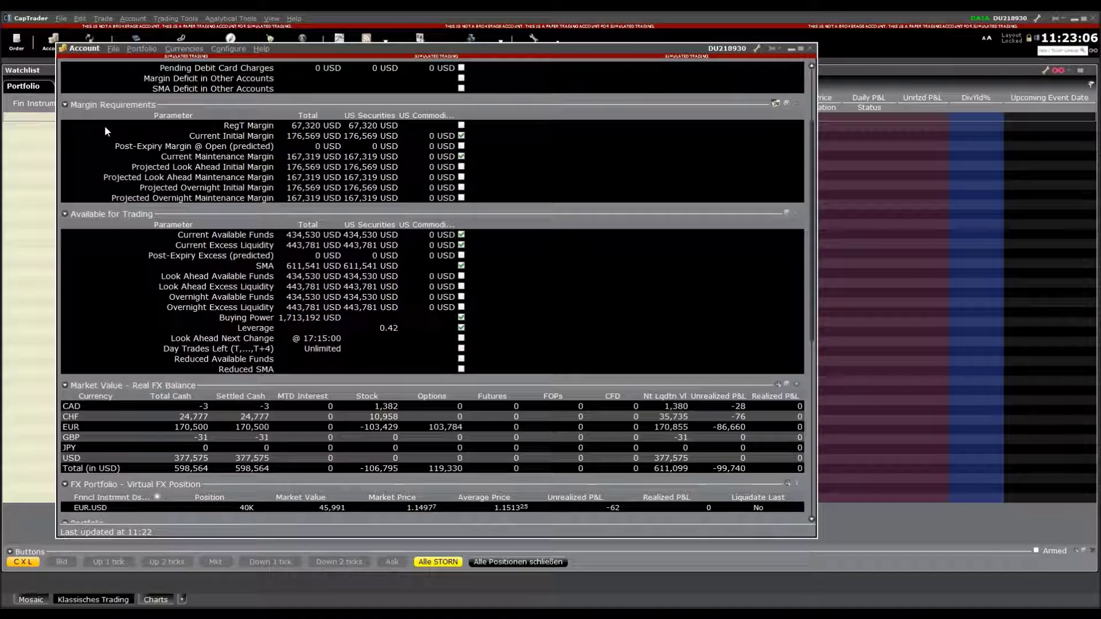
pyautogui.scroll(-3, 104, 125)
pyautogui.scroll(-1, 107, 138)
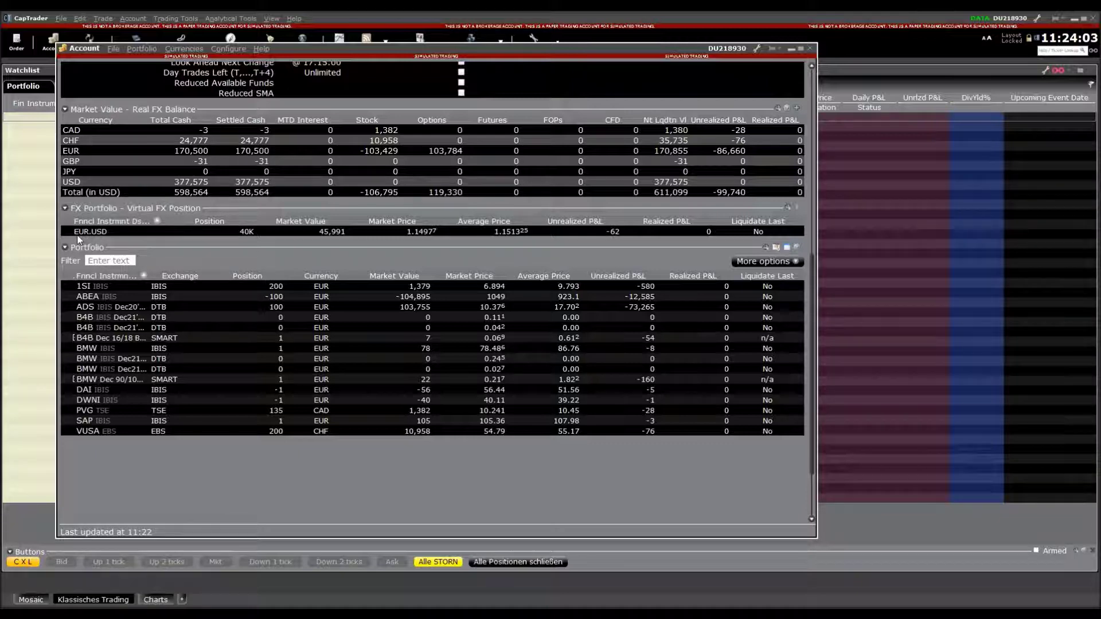
# - Open the context menu for the EUR.USD row under FX Portfolio - Virtual FX Position
pyautogui.rightClick(122, 235)
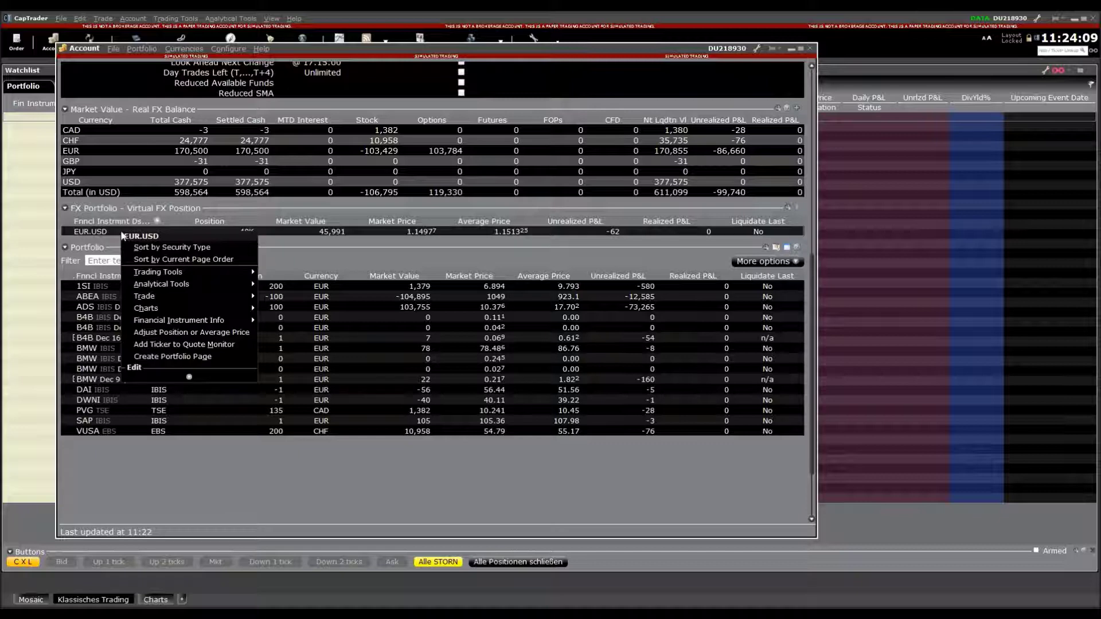
# - Adjust EUR.USD position and average price from 40000 to 0, then close the Account window
pyautogui.click(196, 333)
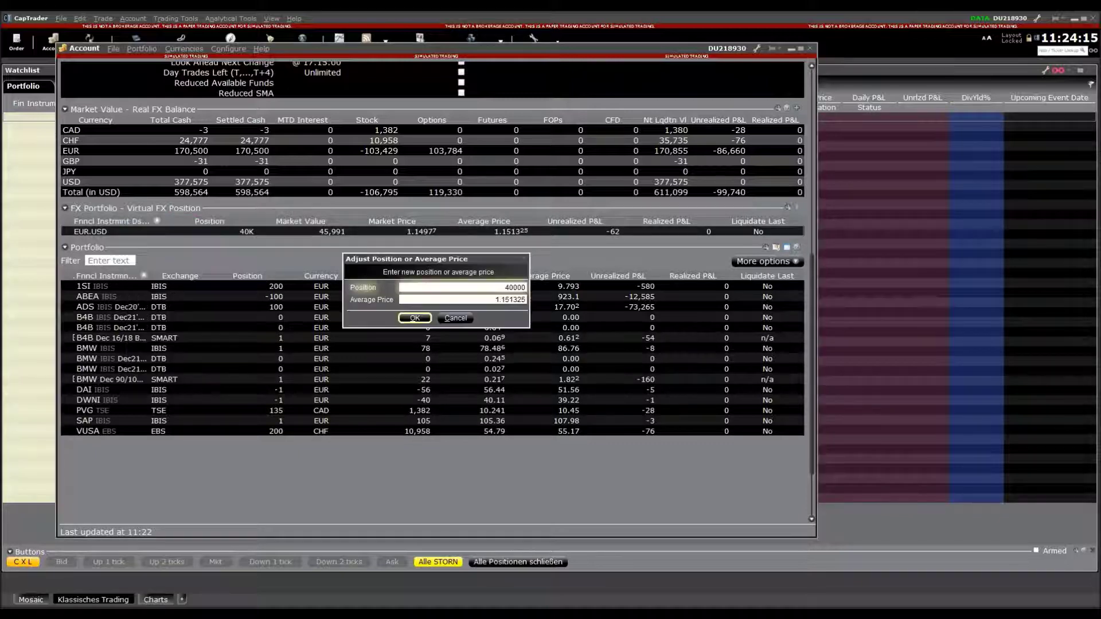
pyautogui.doubleClick(468, 288)
pyautogui.write('0')
pyautogui.click(504, 299)
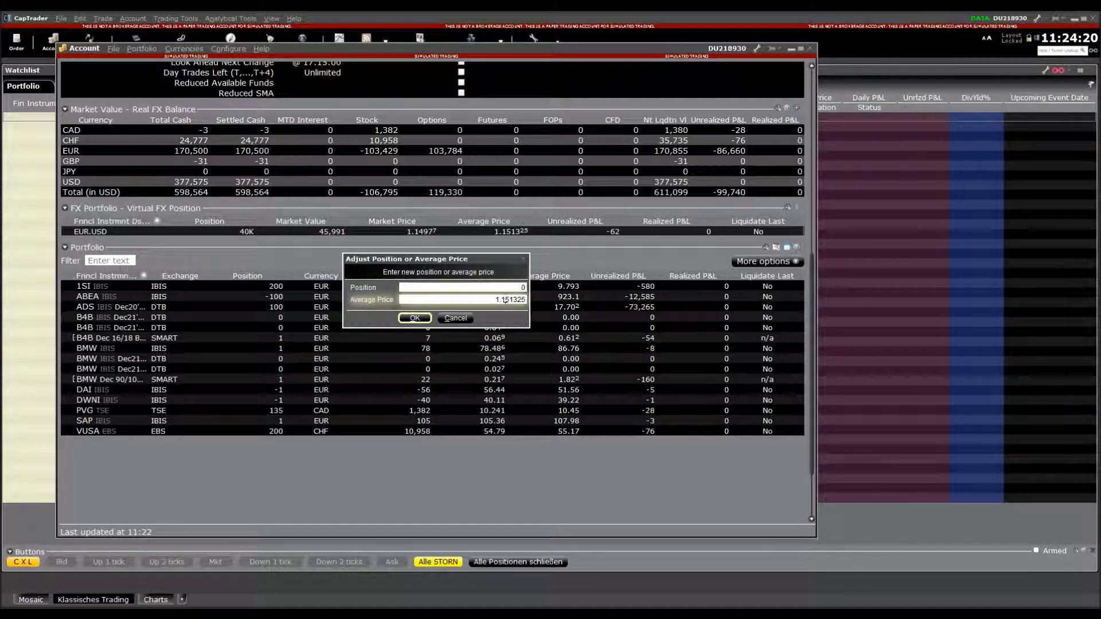
pyautogui.doubleClick(504, 299)
pyautogui.write('0')
pyautogui.click(416, 328)
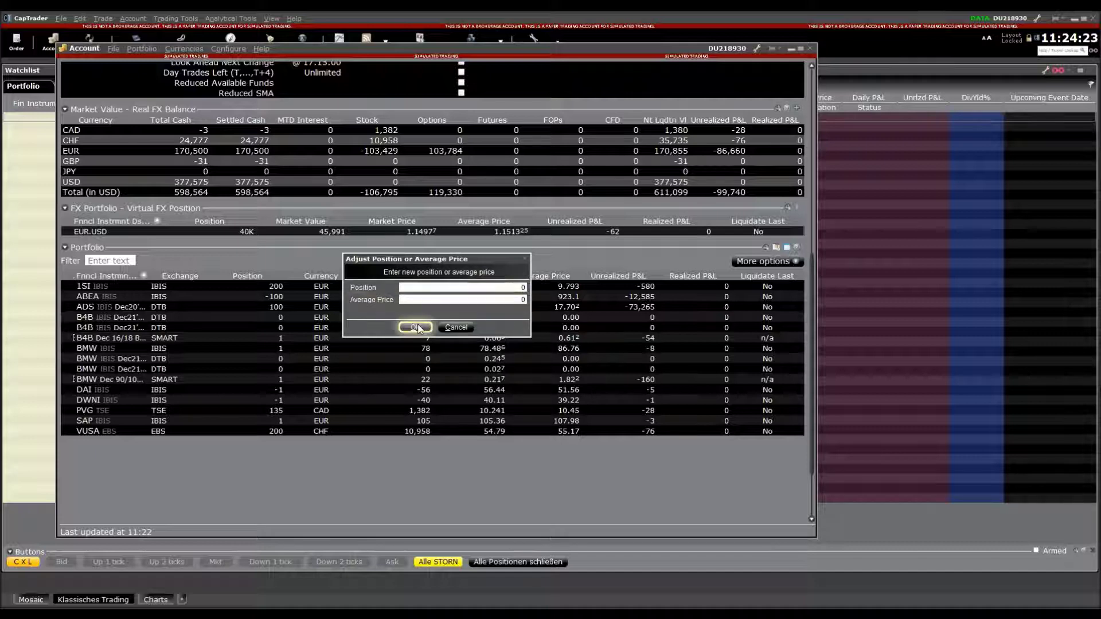
pyautogui.click(417, 329)
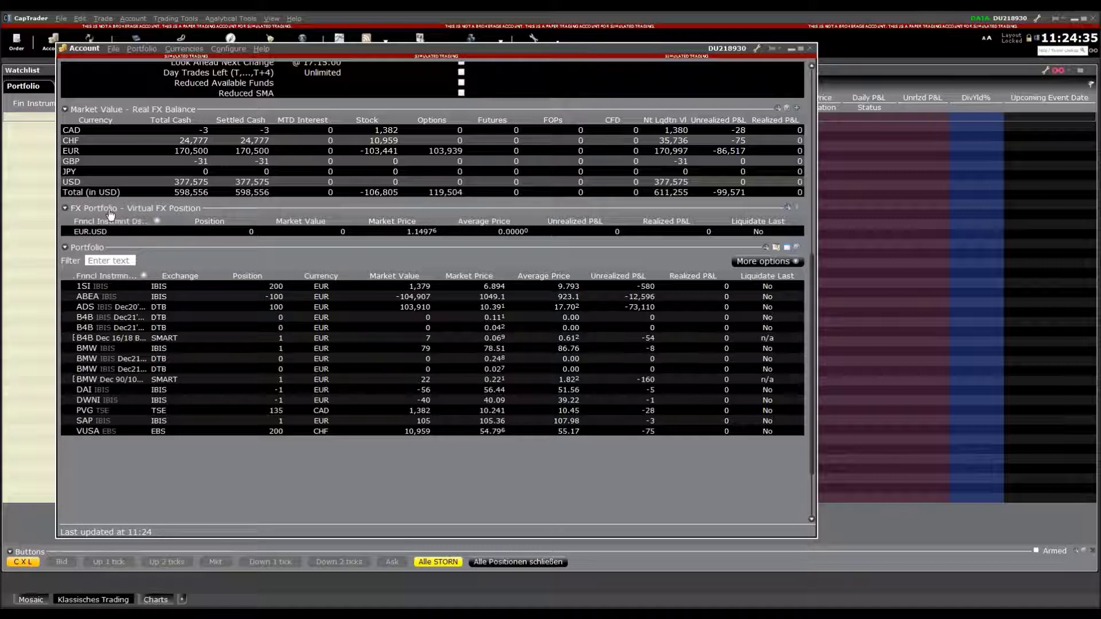
pyautogui.click(809, 48)
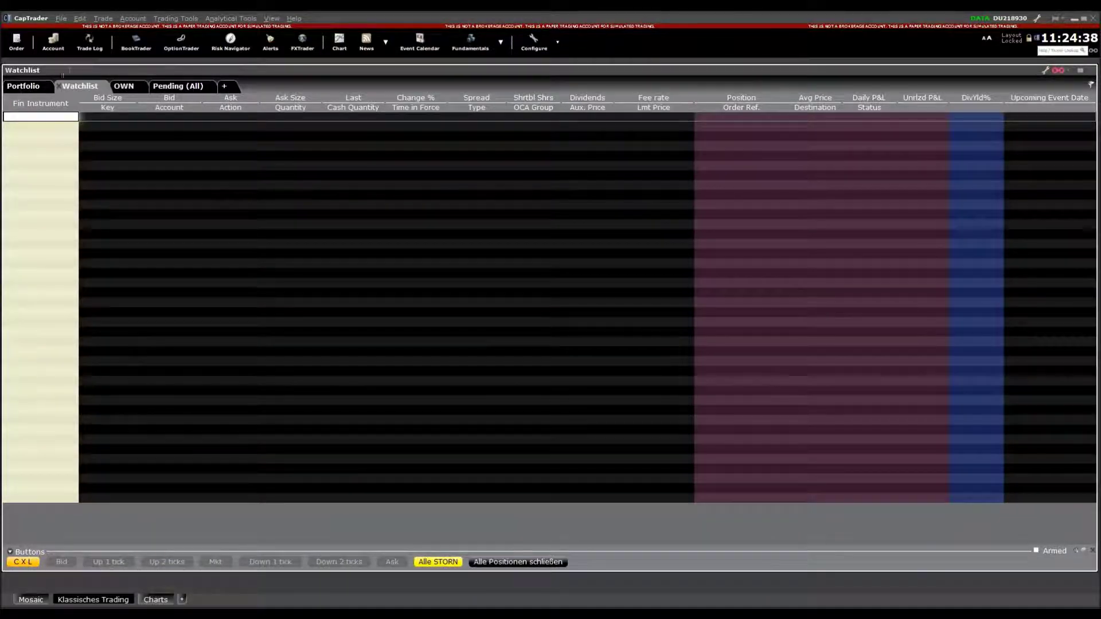
# - In FXTrader, transmit a 20K EUR.USD market buy routed to IDEALPRO
pyautogui.click(303, 48)
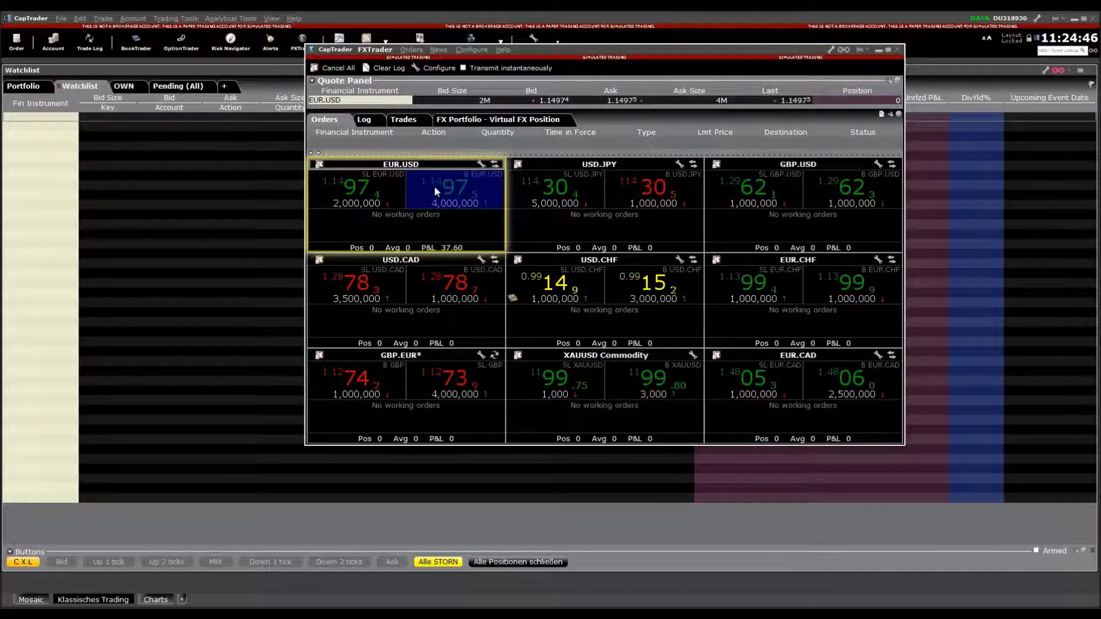
pyautogui.click(435, 186)
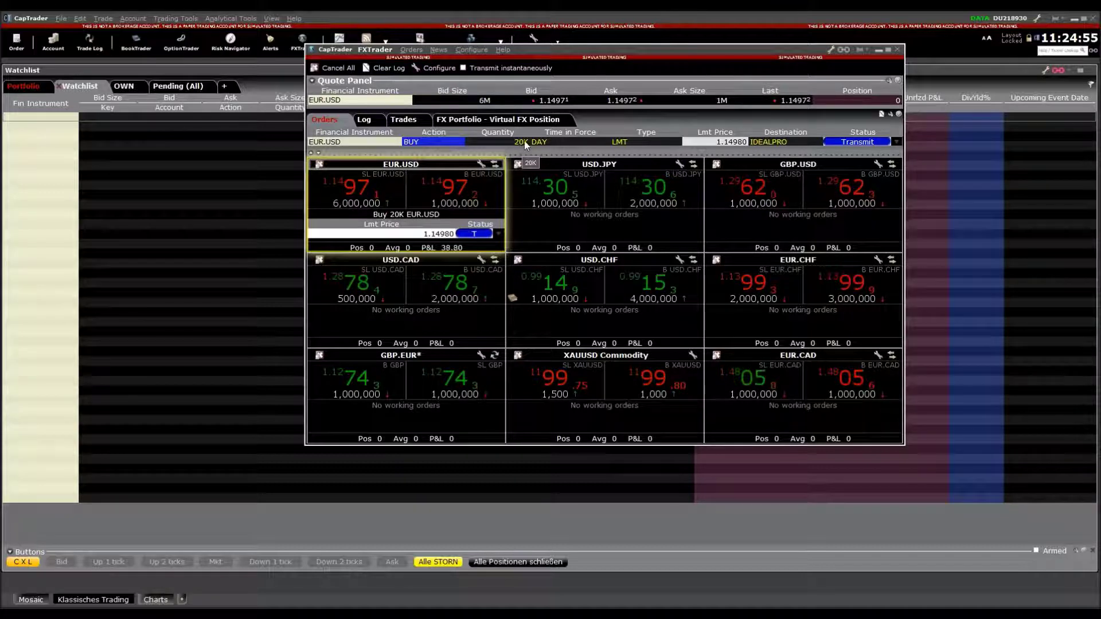
pyautogui.click(634, 142)
pyautogui.click(637, 153)
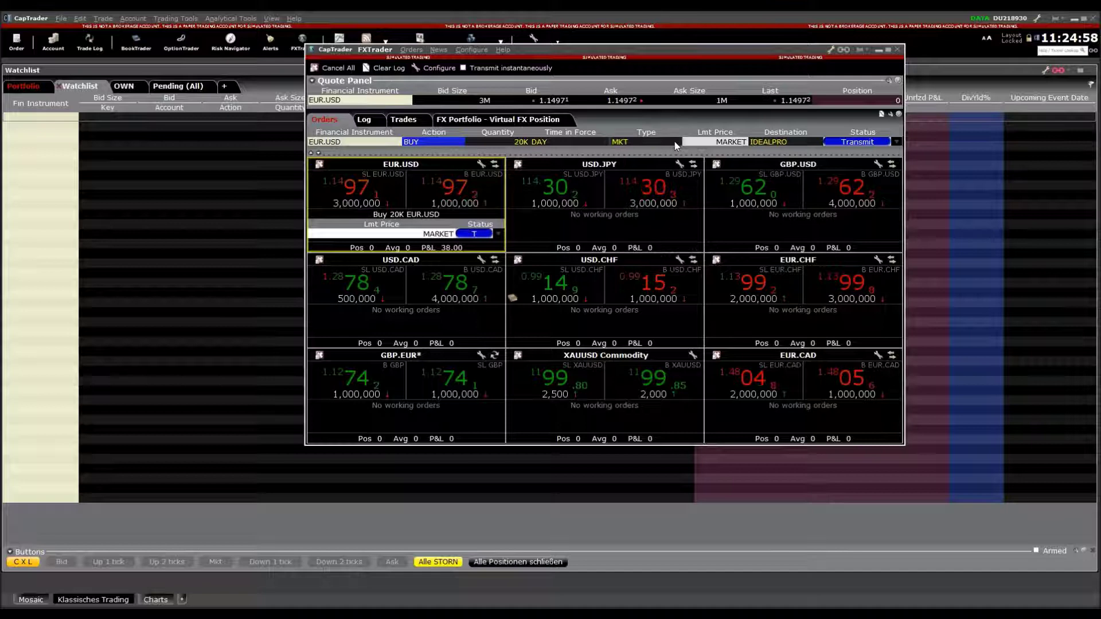
pyautogui.click(773, 144)
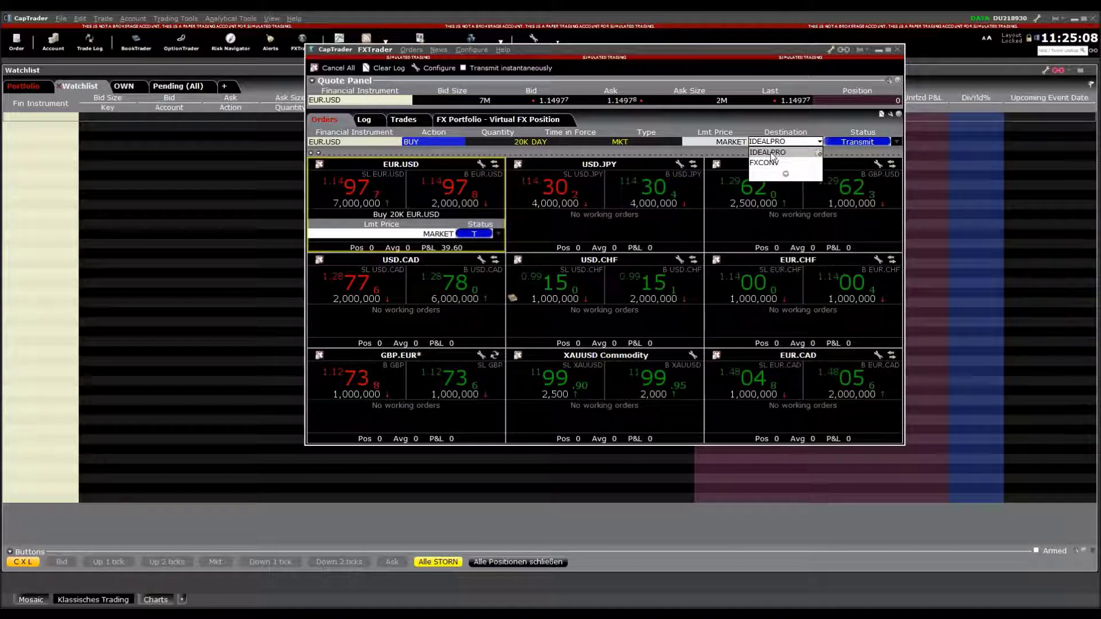
pyautogui.click(843, 141)
pyautogui.click(843, 141)
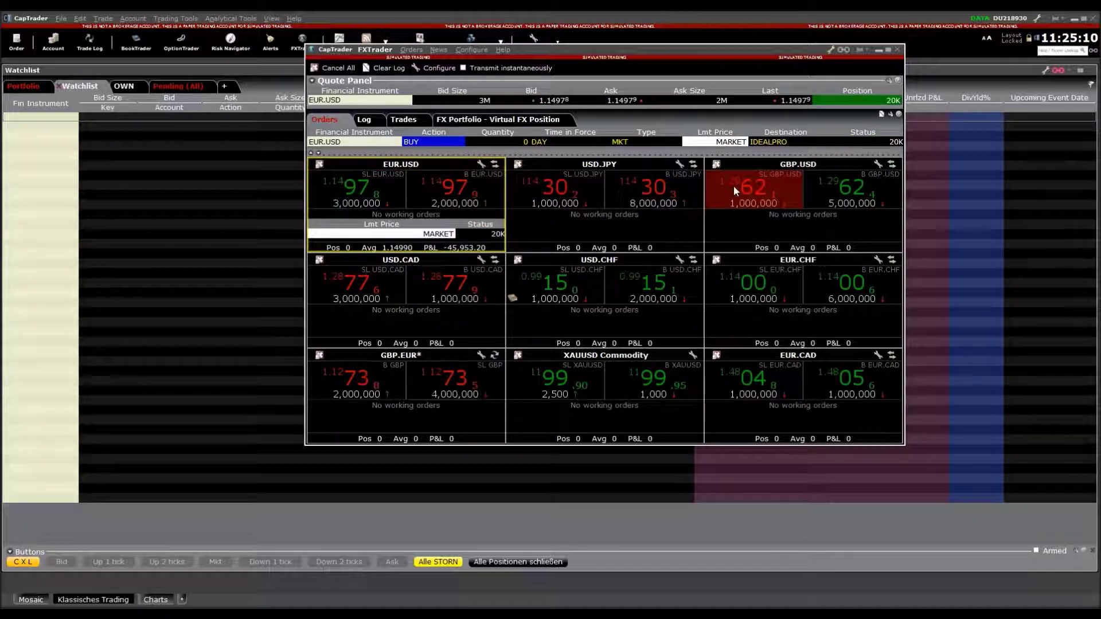
# - Close FXTrader with Yes, then check the 20K EUR.USD position in the Account window
pyautogui.click(898, 50)
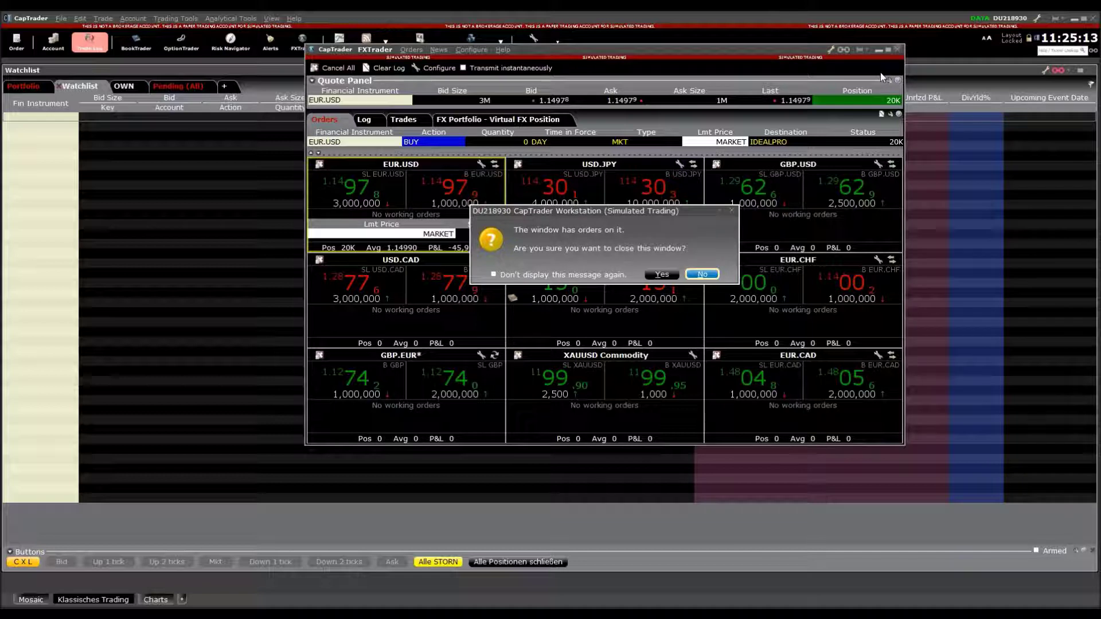
pyautogui.click(662, 274)
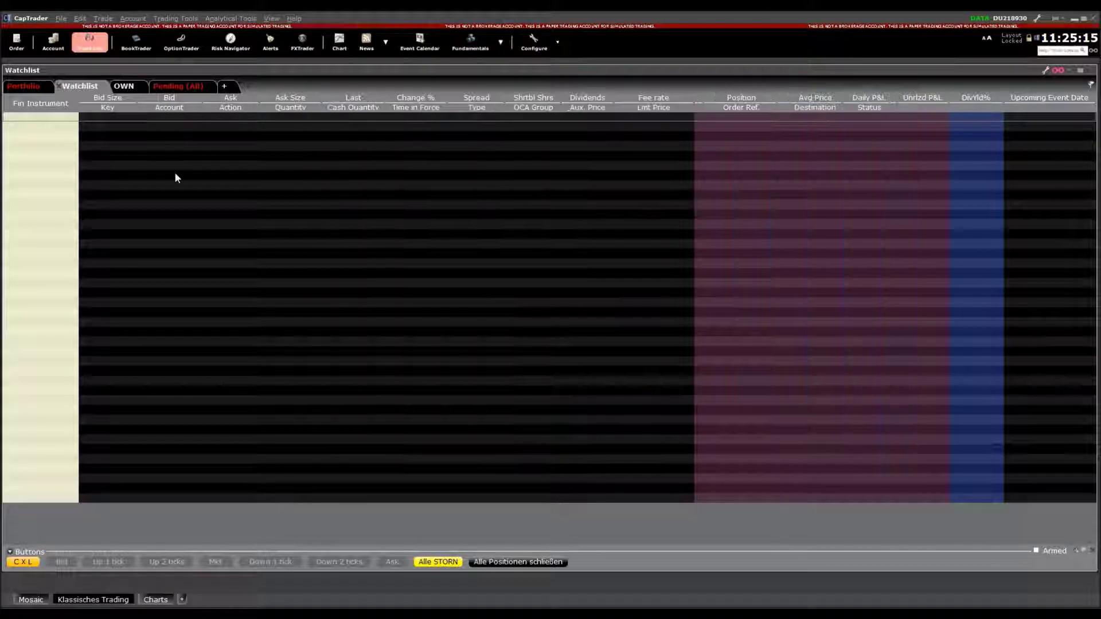
pyautogui.click(50, 44)
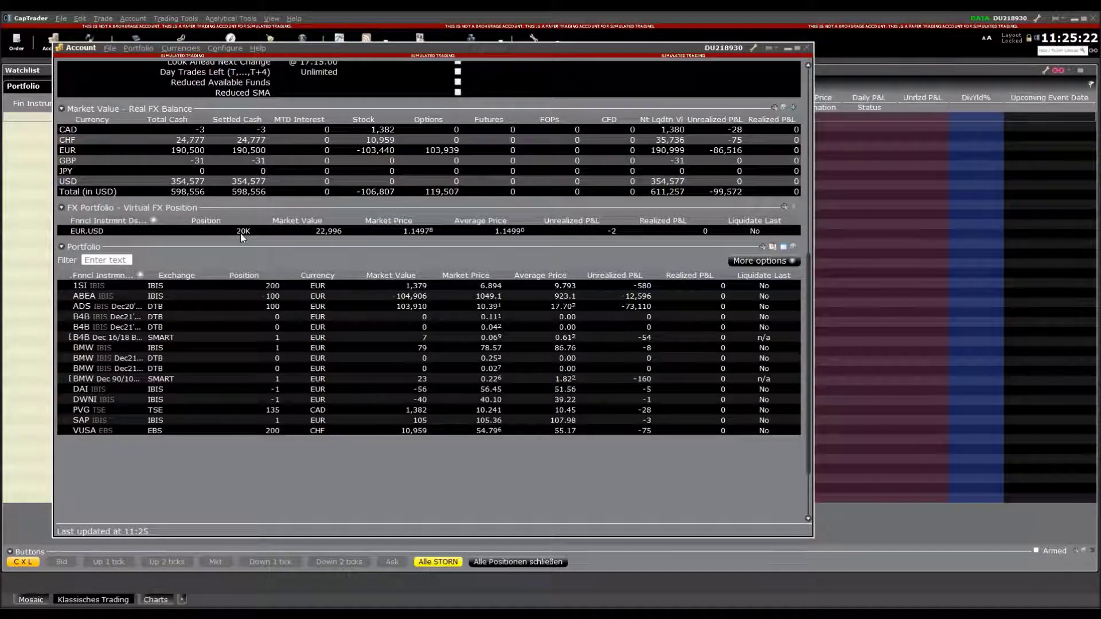
pyautogui.click(798, 47)
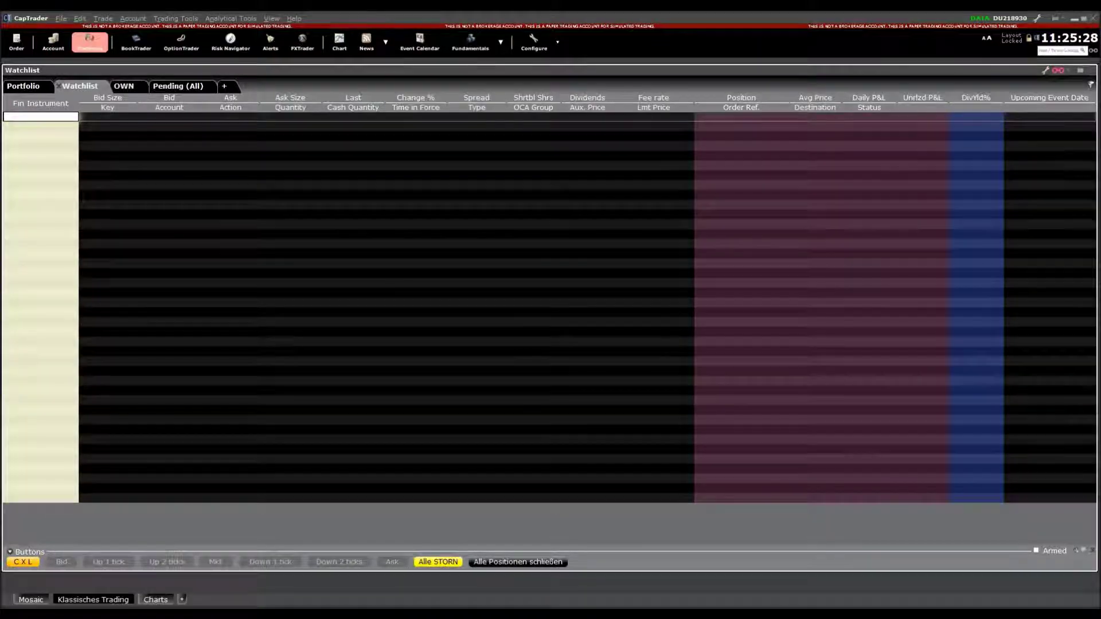
# - From the Portfolio tab, close the 20K EUR.USD position with a market (MKT) sell
pyautogui.click(26, 86)
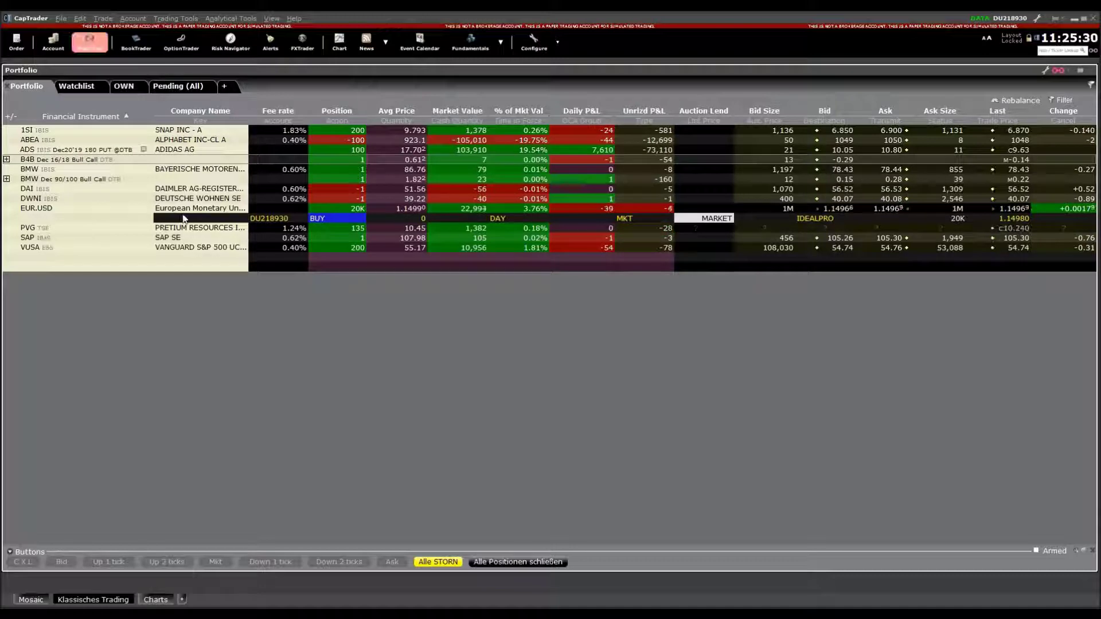
pyautogui.click(75, 210)
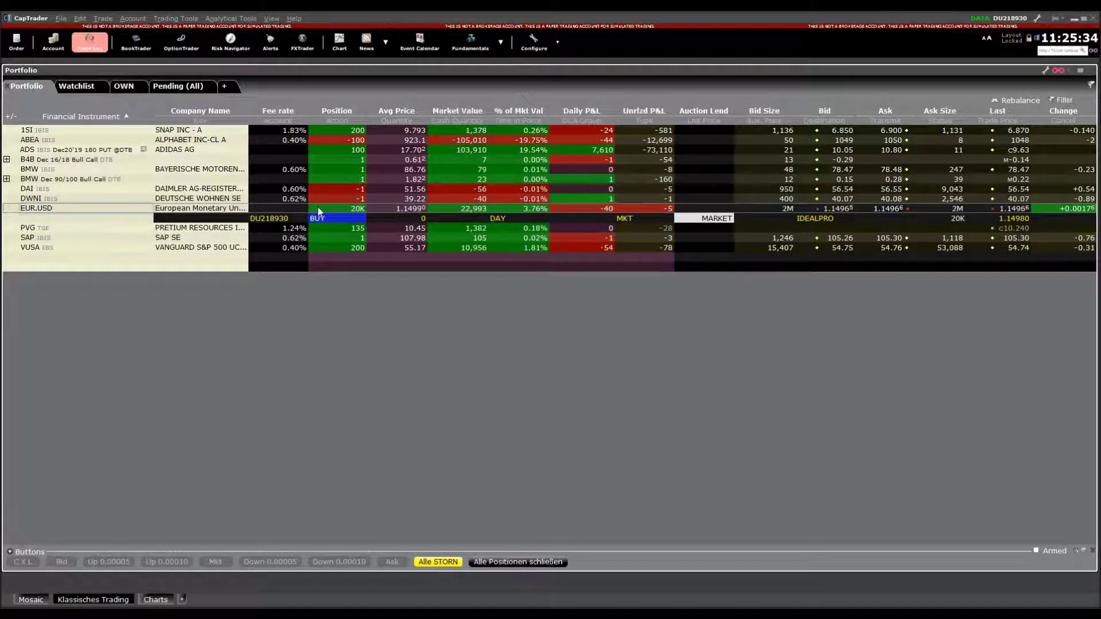
pyautogui.rightClick(52, 210)
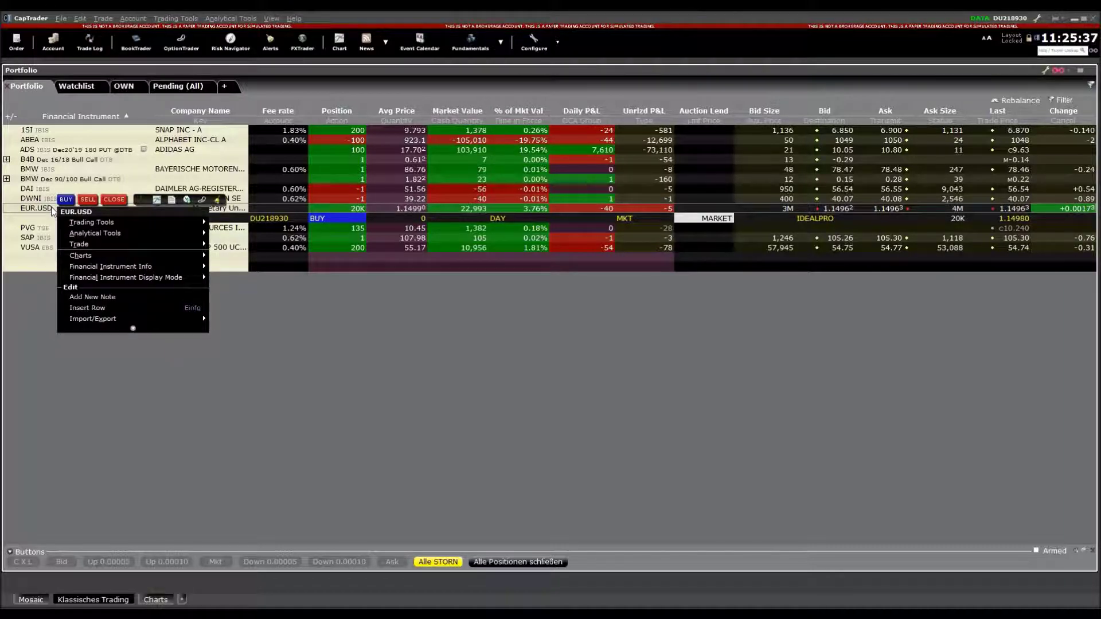
pyautogui.click(112, 200)
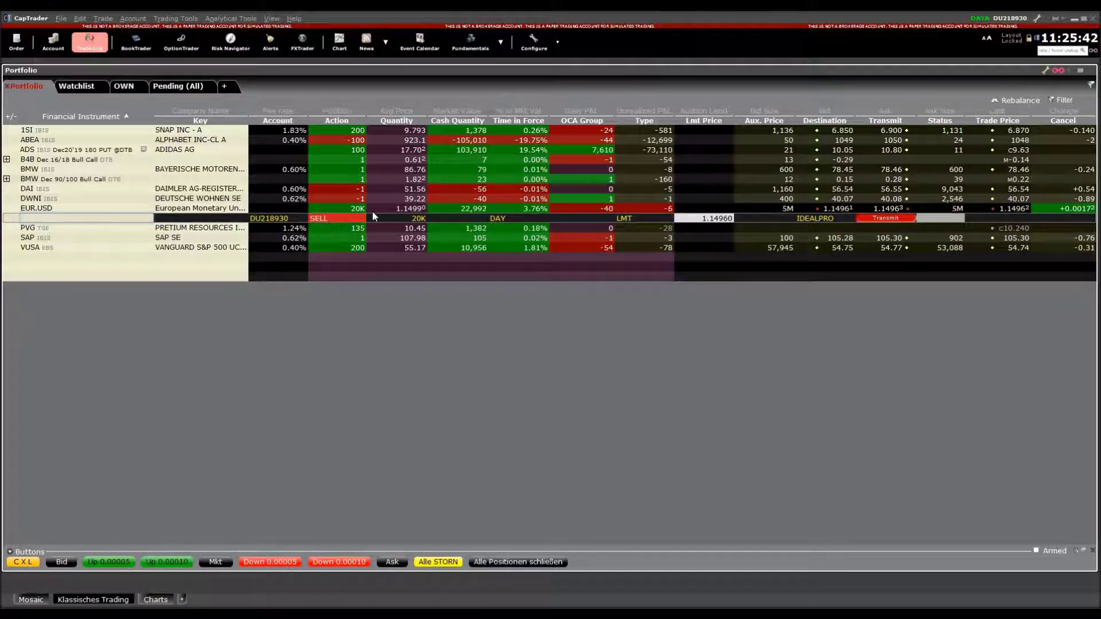
pyautogui.click(634, 218)
pyautogui.click(631, 238)
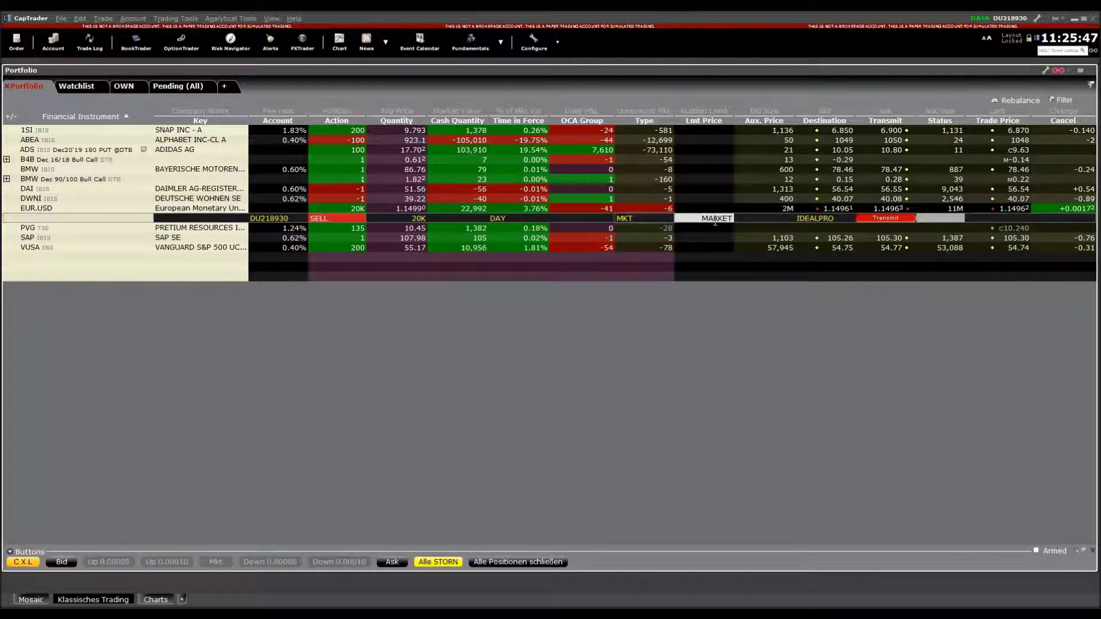
pyautogui.click(872, 216)
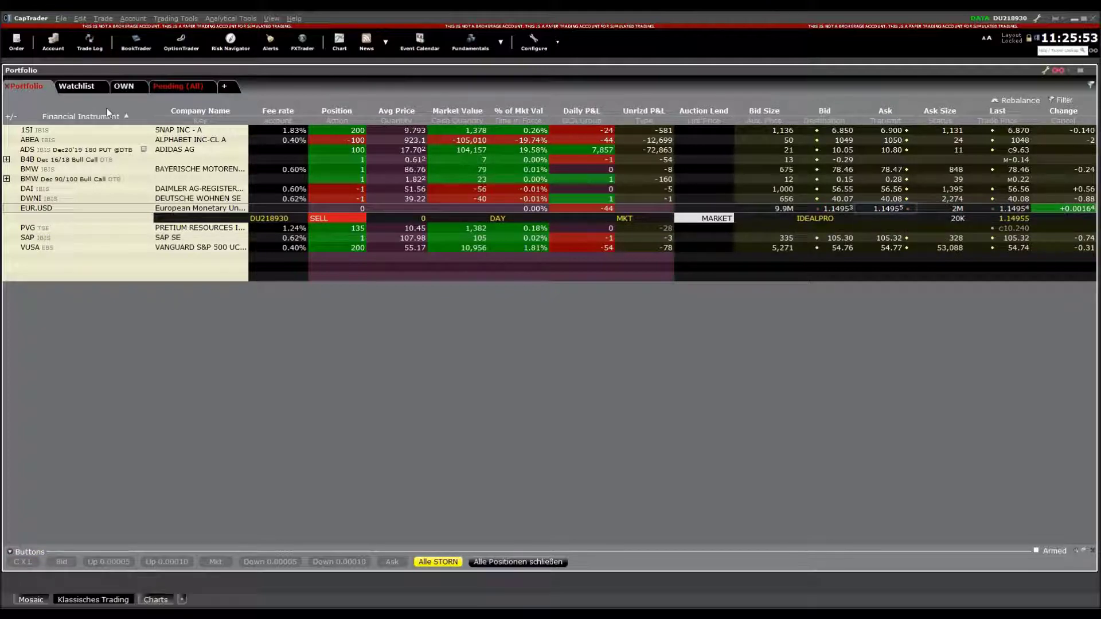
# - Reopen the Account window to confirm EUR.USD shows zero, with a realized loss of 9
pyautogui.click(53, 40)
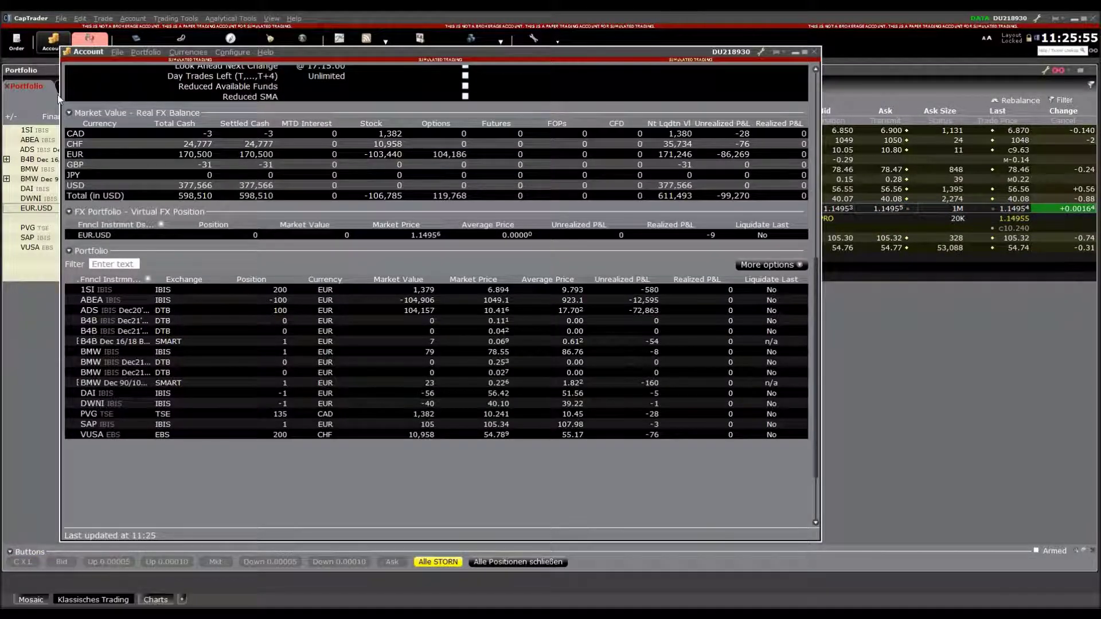